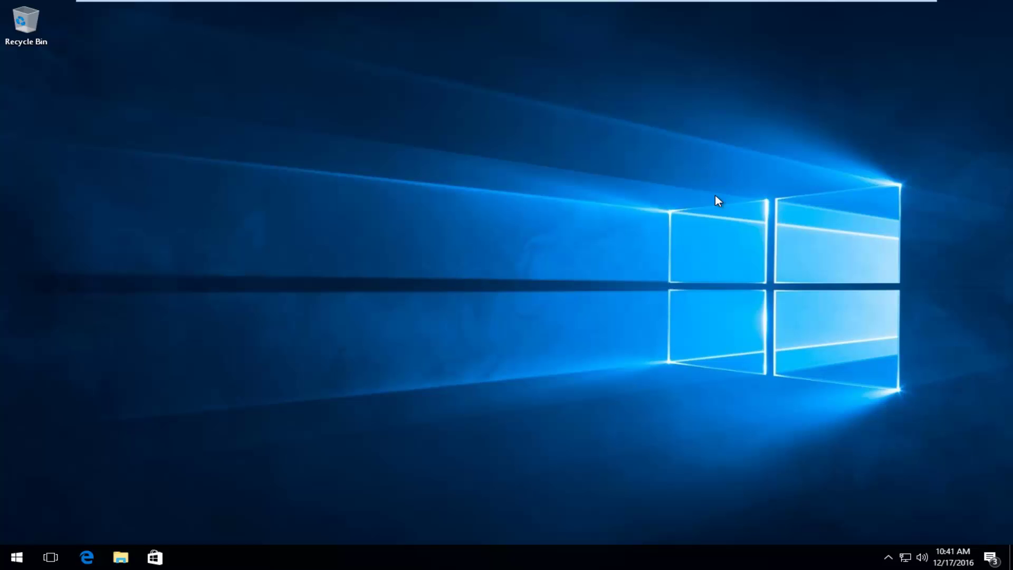
# Step: Search the Start menu for 'sticky notes' and launch the Sticky Notes app
pyautogui.click(442, 247)
pyautogui.click(2, 558)
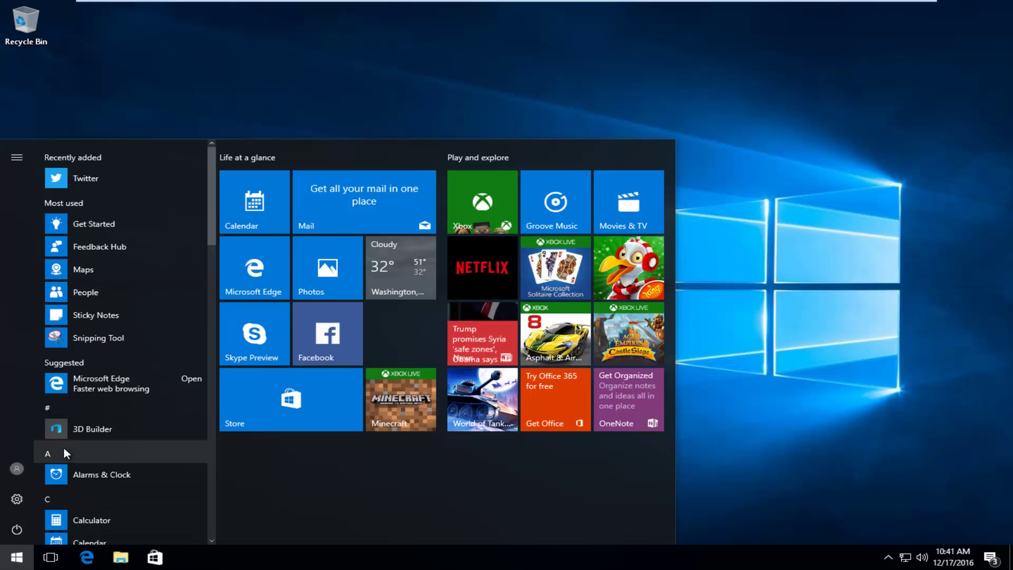
pyautogui.write('sticking')
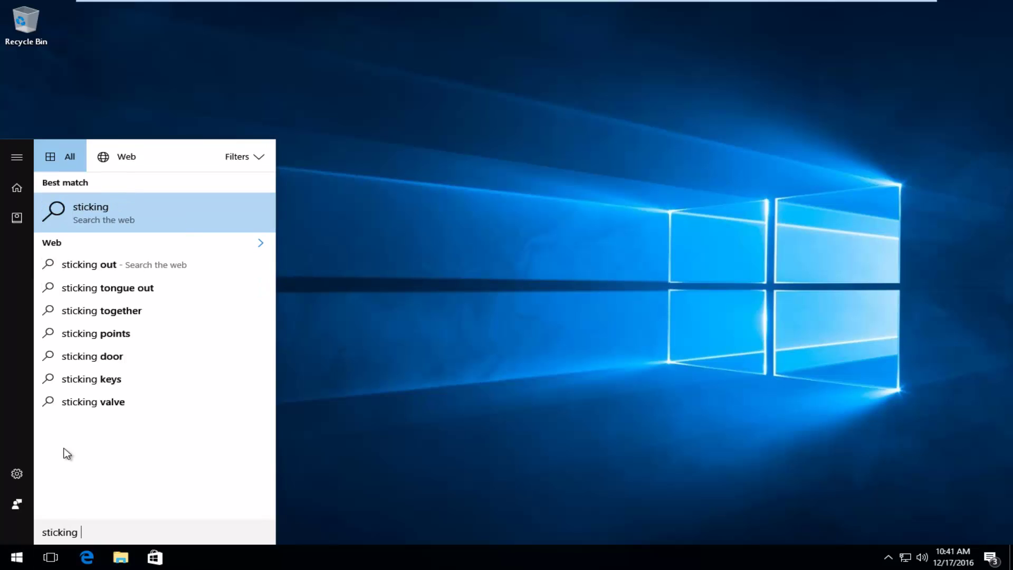
pyautogui.press('BackSpace')
pyautogui.press('BackSpace')
pyautogui.write('y notes')
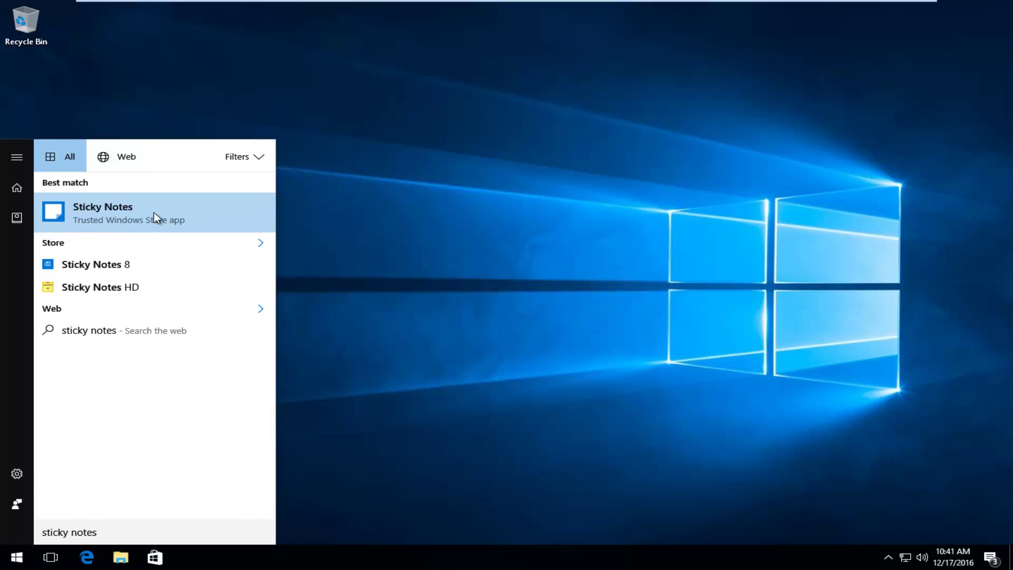
pyautogui.click(133, 219)
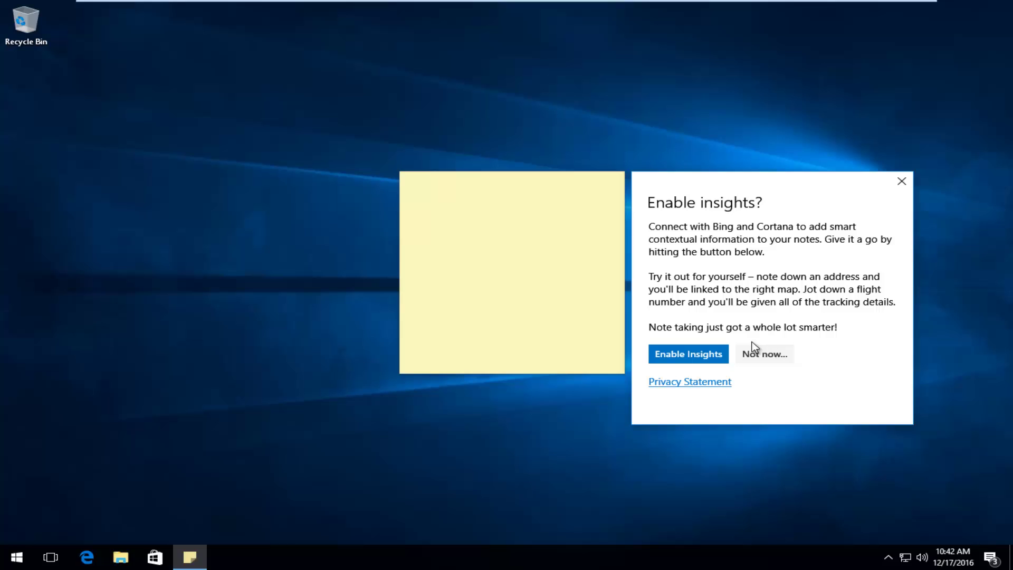
# Step: Decline the Enable insights offer with 'Not now...' to leave a blank note ready
pyautogui.click(771, 351)
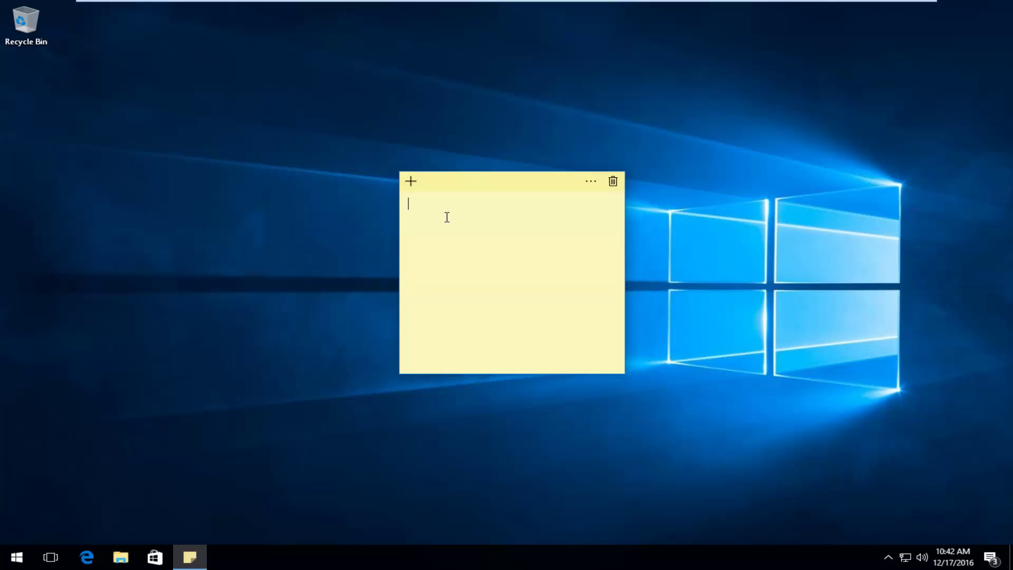
# Step: Write 'Make videos' on the note, add a new note, and move the first to the top-right
pyautogui.write('Make videos')
pyautogui.click(410, 182)
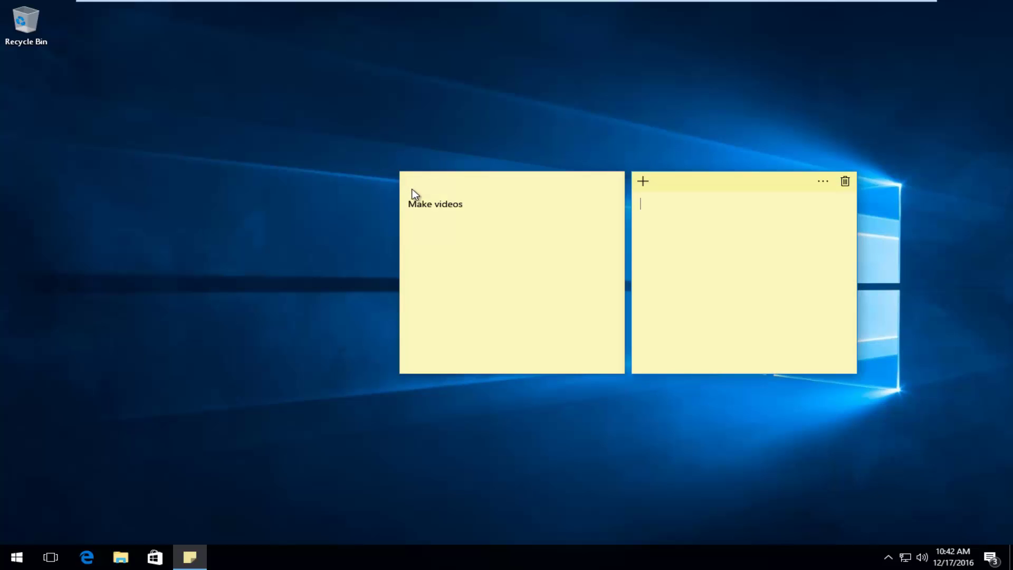
pyautogui.click(414, 194)
pyautogui.moveTo(529, 176); pyautogui.dragTo(859, 34)
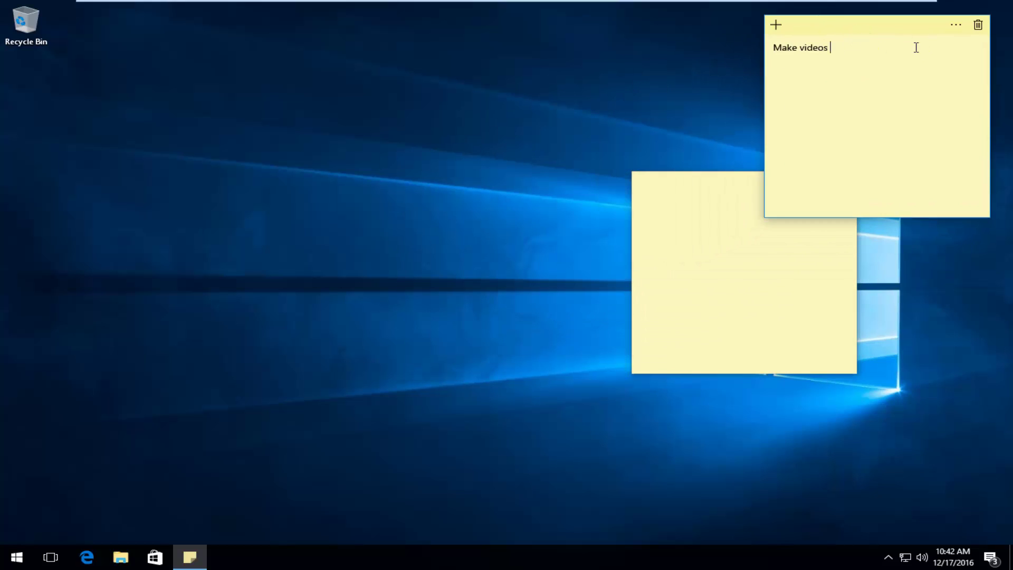
# Step: Move the new blank note to the centre of the screen
pyautogui.click(701, 208)
pyautogui.moveTo(764, 176); pyautogui.dragTo(894, 240)
pyautogui.click(427, 199)
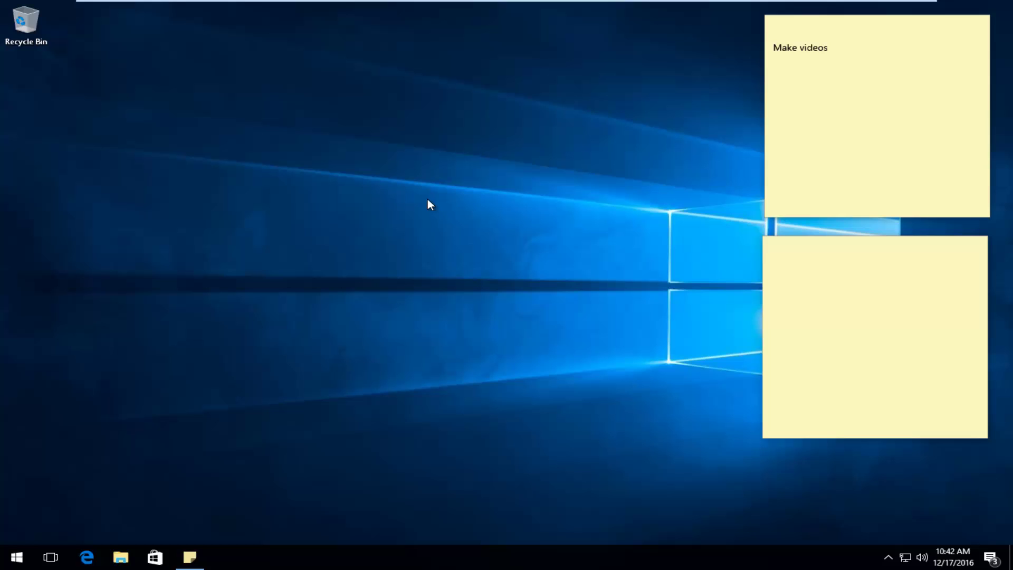
pyautogui.click(803, 252)
pyautogui.moveTo(804, 252); pyautogui.dragTo(446, 190)
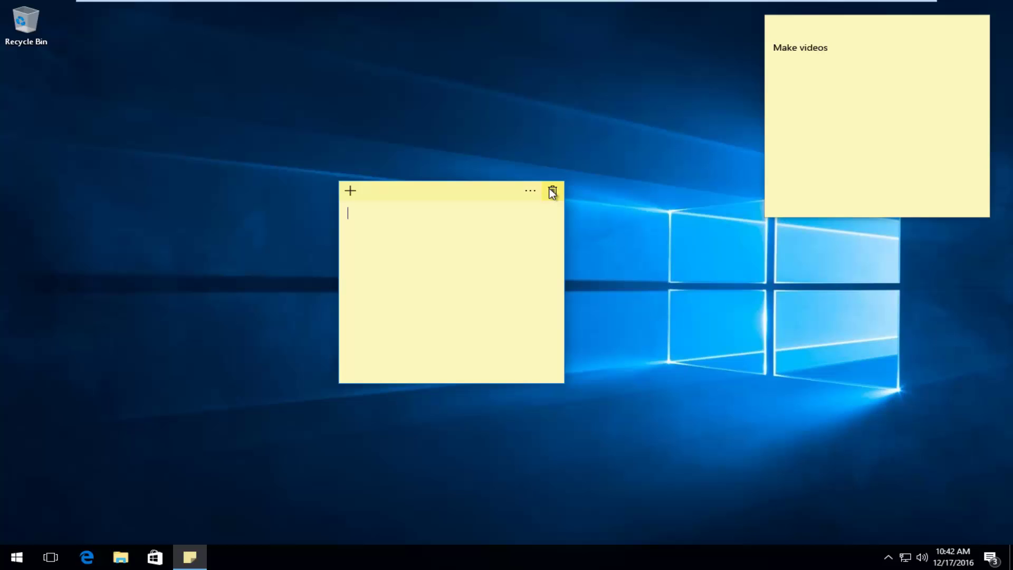
# Step: Recolour the blank note from yellow through green and blue to purple
pyautogui.click(532, 191)
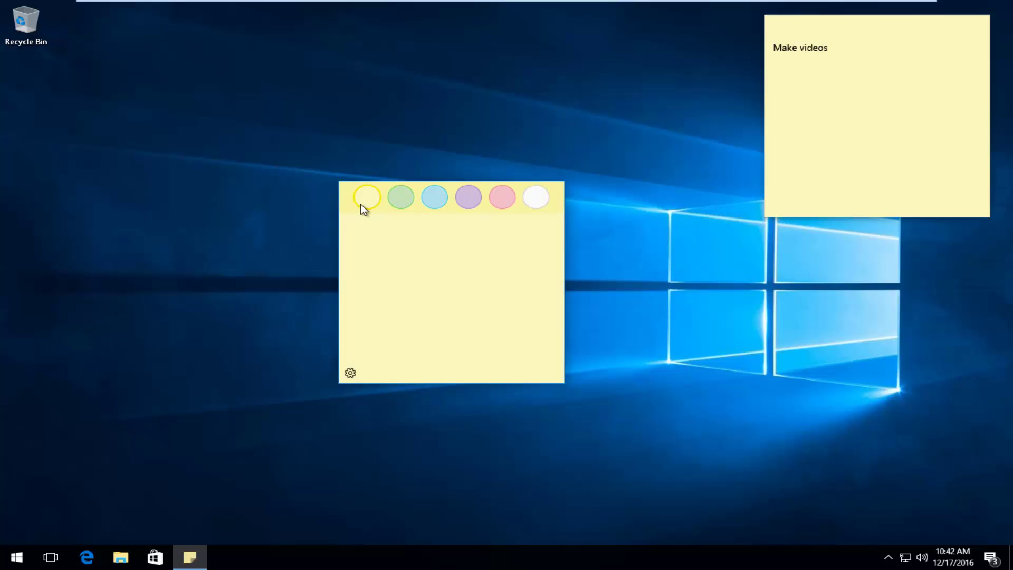
pyautogui.click(403, 200)
pyautogui.click(436, 200)
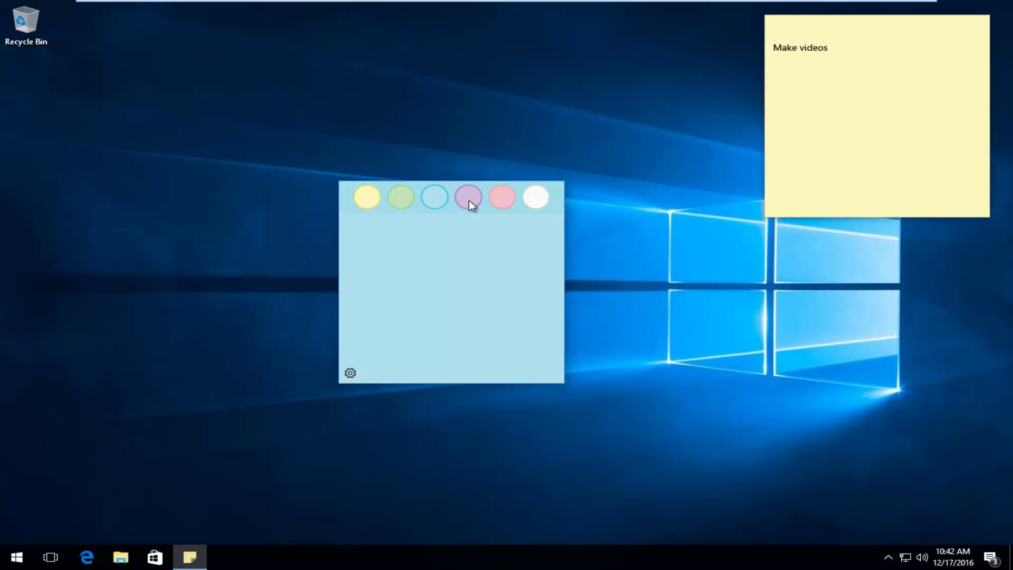
pyautogui.click(468, 197)
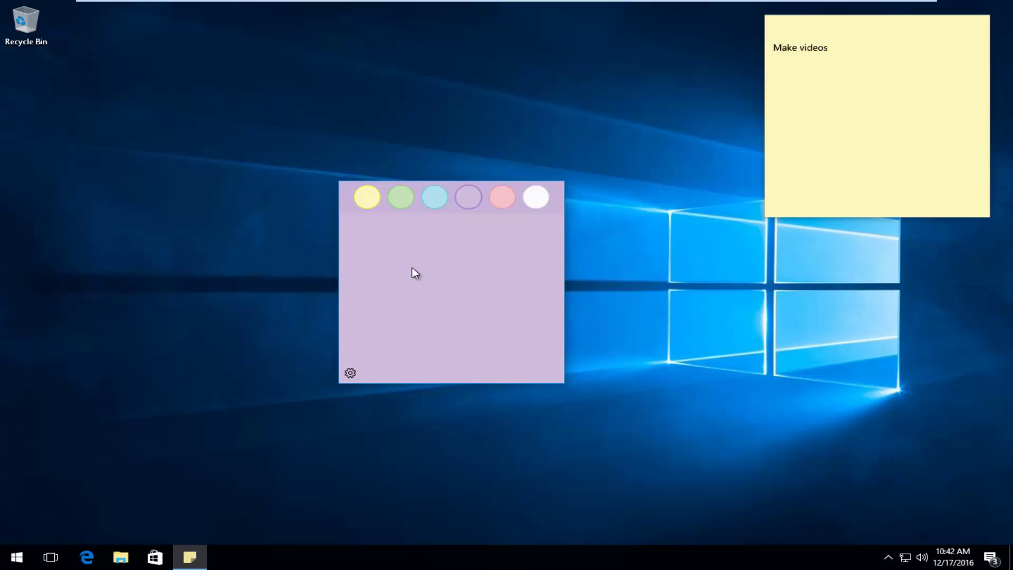
# Step: Switch off 'Send application usage statistics' in Sticky Notes settings and close them
pyautogui.click(350, 374)
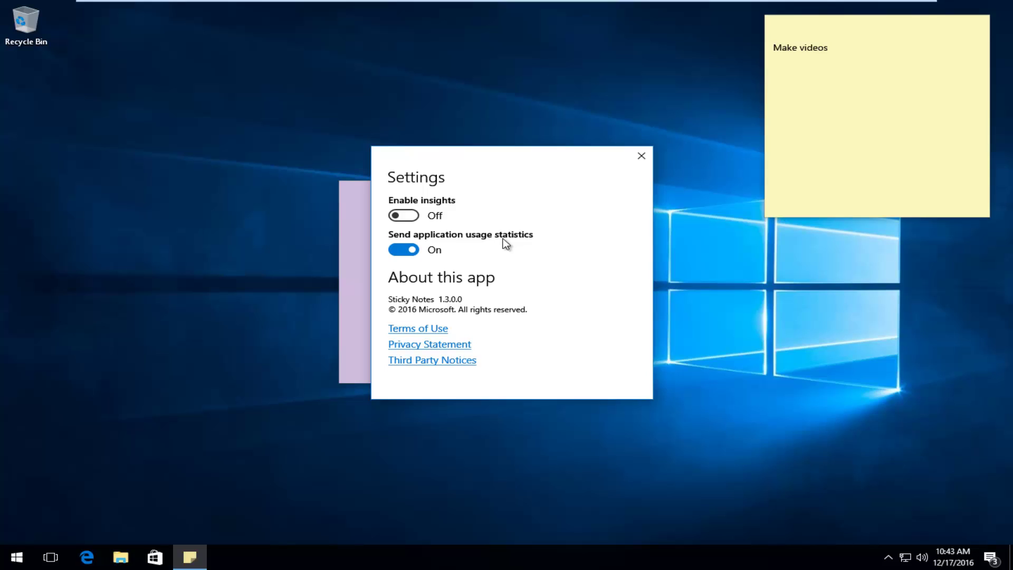
pyautogui.click(398, 252)
pyautogui.click(642, 156)
# Step: Delete the purple note, then shrink the Make videos note and park it top-right
pyautogui.moveTo(549, 193); pyautogui.dragTo(560, 179)
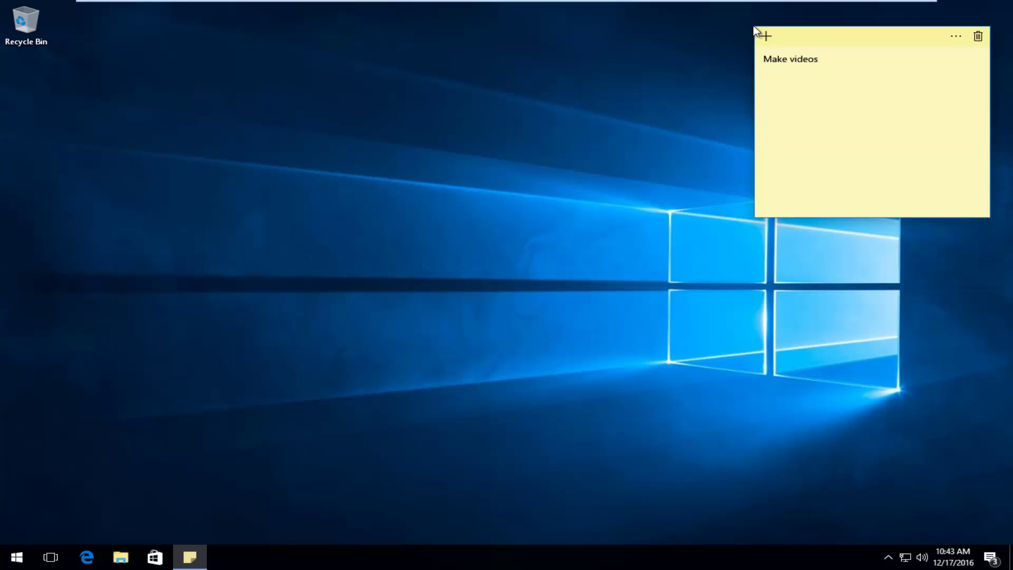
pyautogui.moveTo(754, 27); pyautogui.dragTo(855, 142)
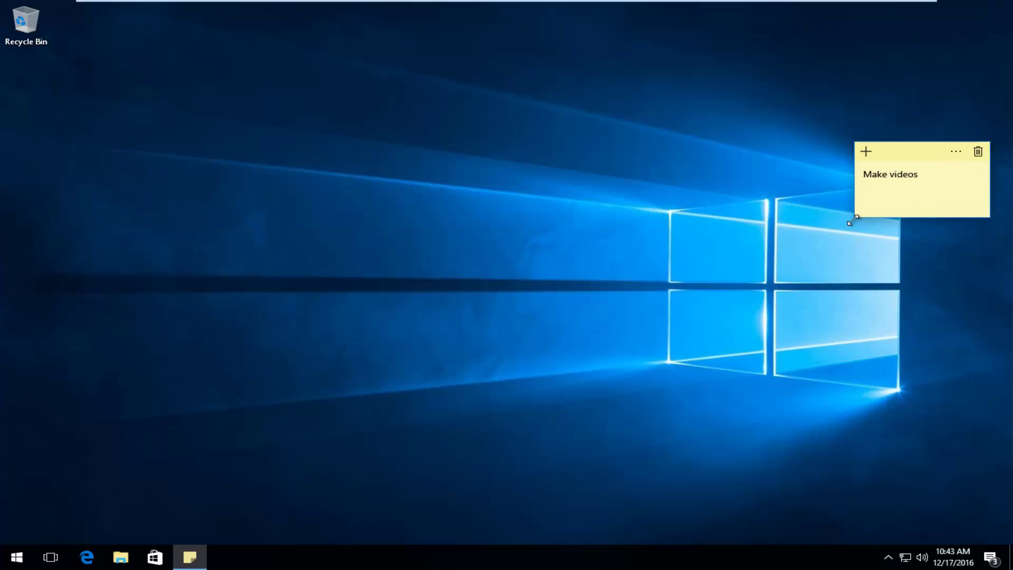
pyautogui.moveTo(918, 144); pyautogui.dragTo(927, 23)
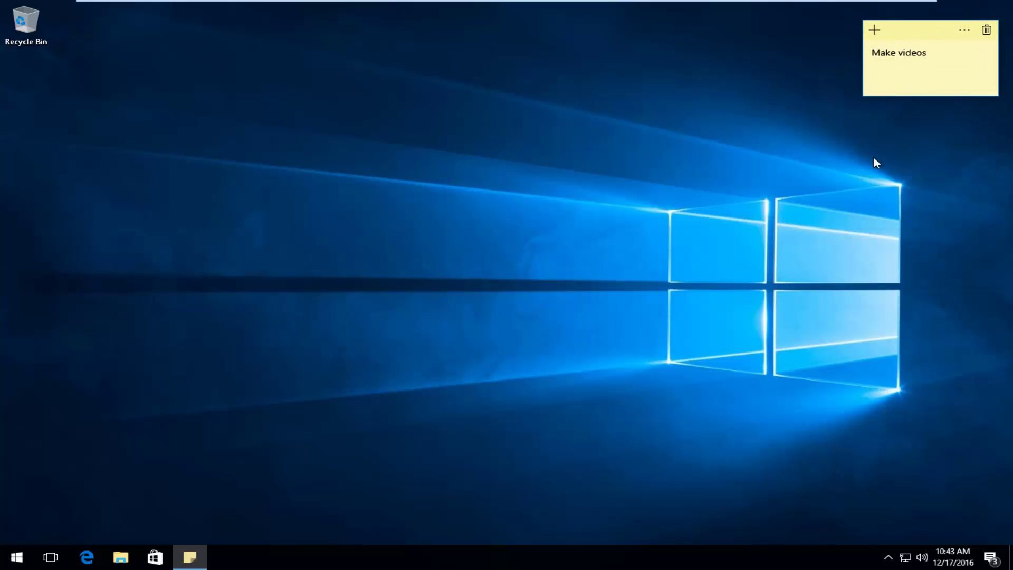
# Step: Add and delete a temporary note, then delete the Make videos note too
pyautogui.click(878, 32)
pyautogui.click(878, 31)
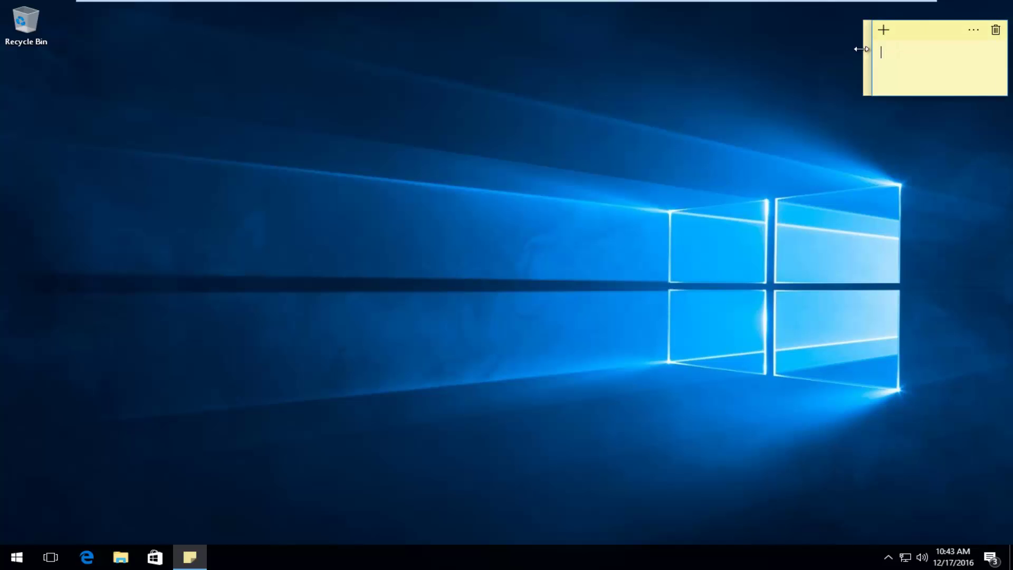
pyautogui.moveTo(909, 30); pyautogui.dragTo(909, 120)
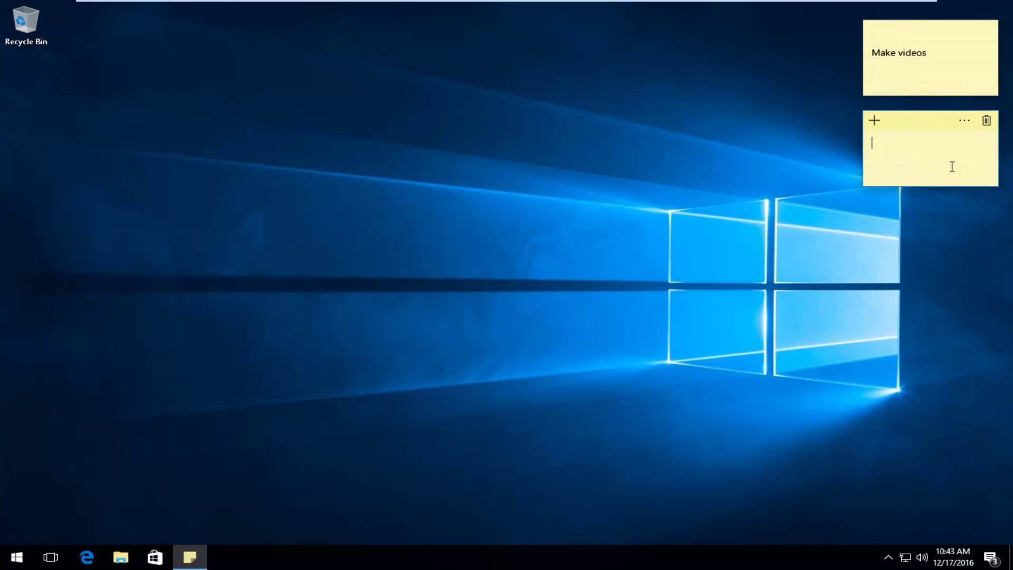
pyautogui.click(987, 122)
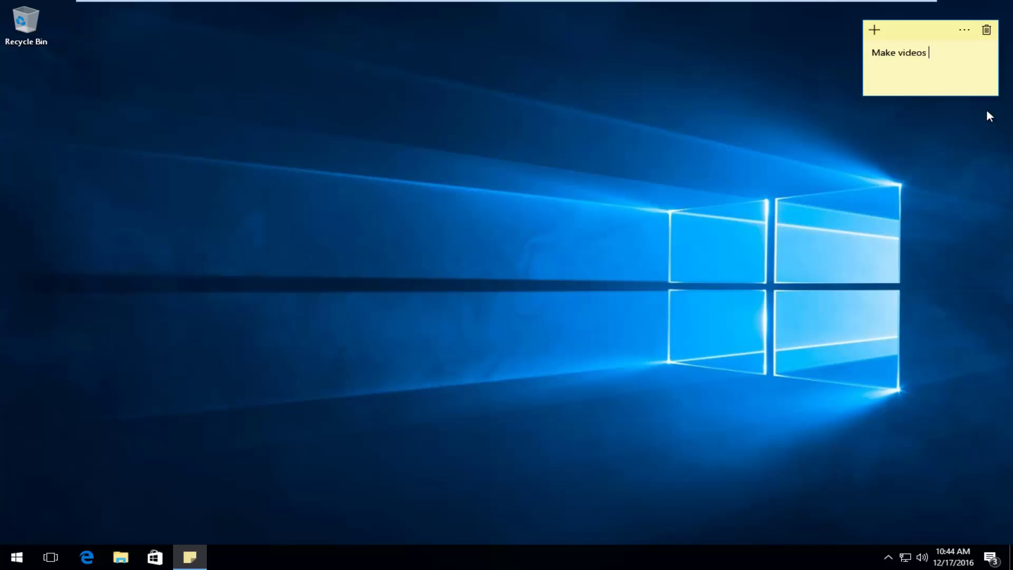
pyautogui.click(987, 30)
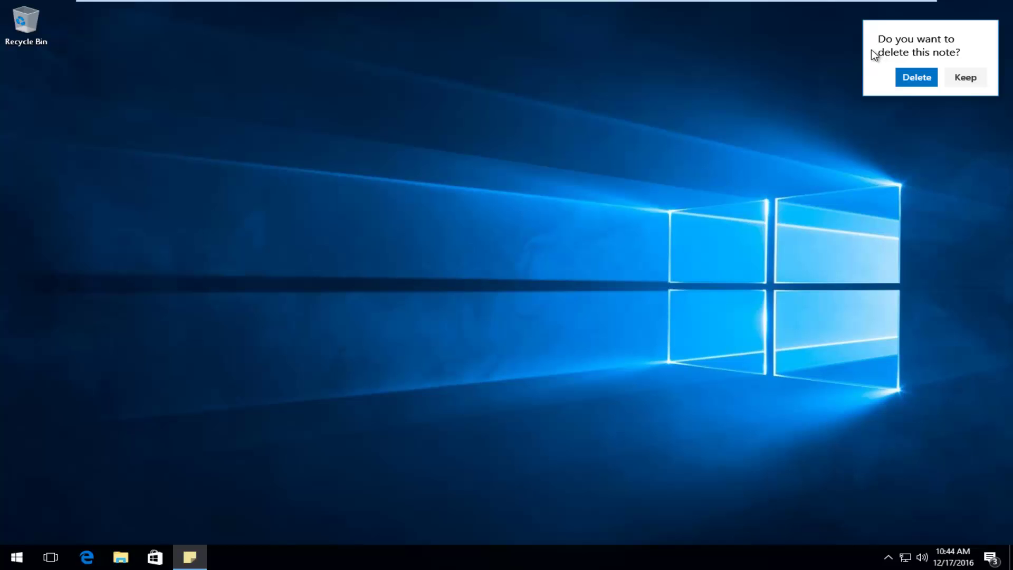
pyautogui.click(910, 79)
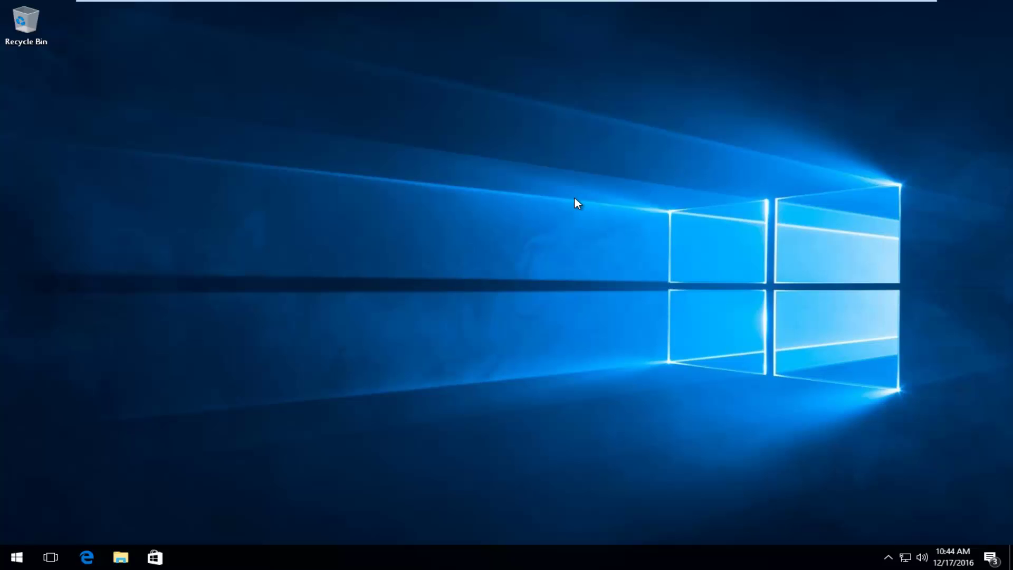